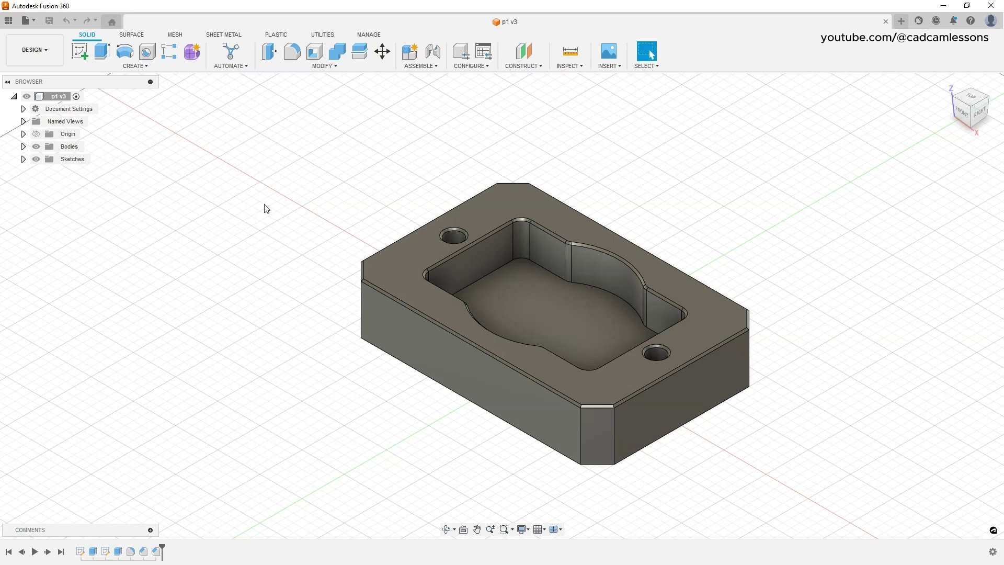
# Step: Bring up the list of workspaces from the DESIGN dropdown for the p1 pocket part
pyautogui.click(376, 233)
pyautogui.click(58, 50)
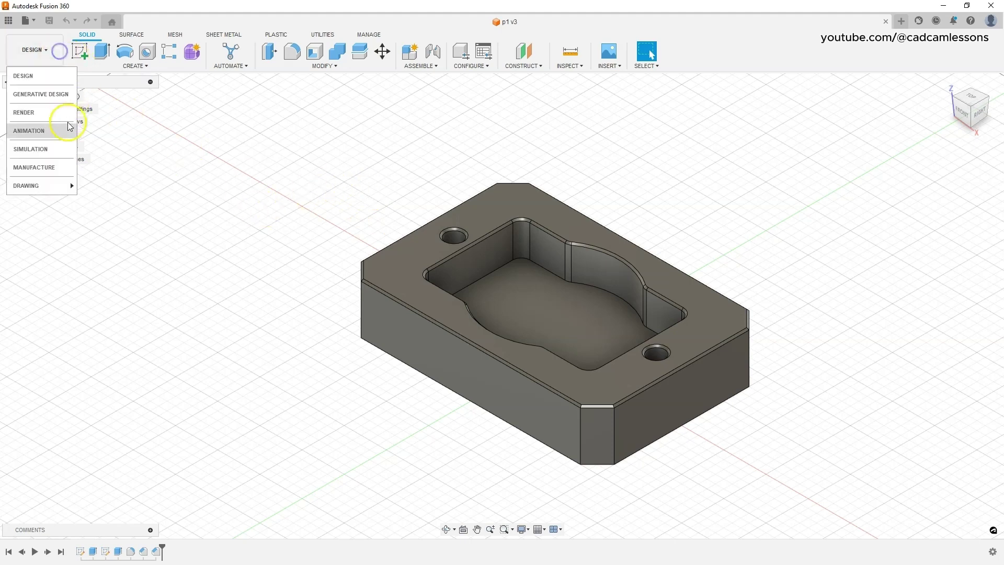
# Step: Switch to MANUFACTURE and create a new Milling setup, Setup1, with a stock box around the part
pyautogui.click(57, 167)
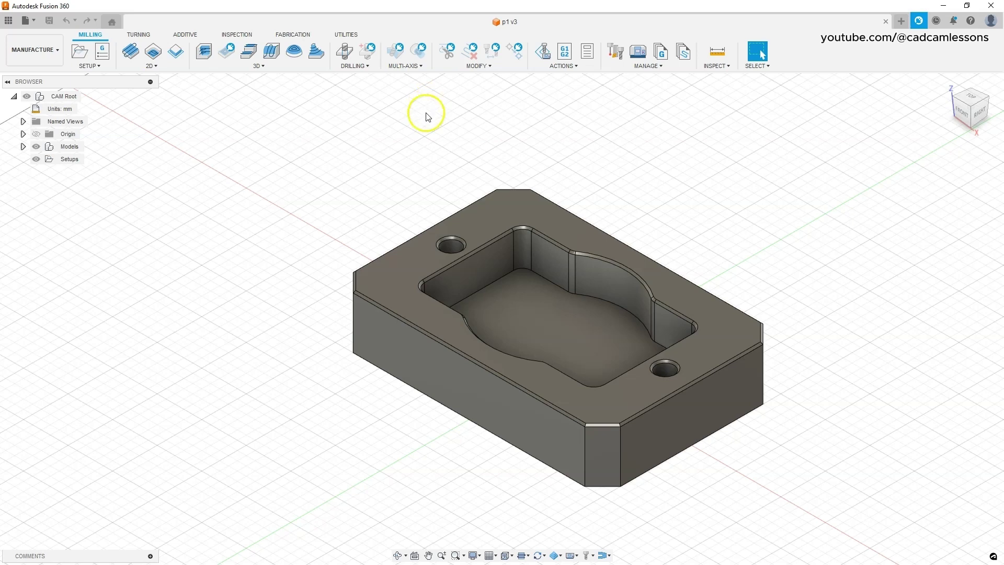
pyautogui.click(81, 59)
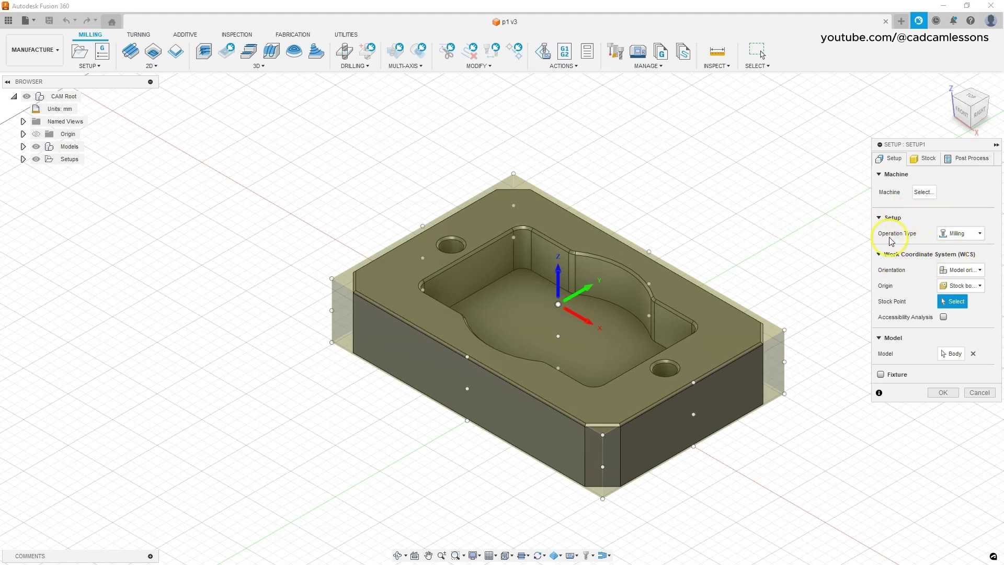
# Step: Keep Milling as the operation type and place the work origin at the stock's top centre
pyautogui.click(979, 233)
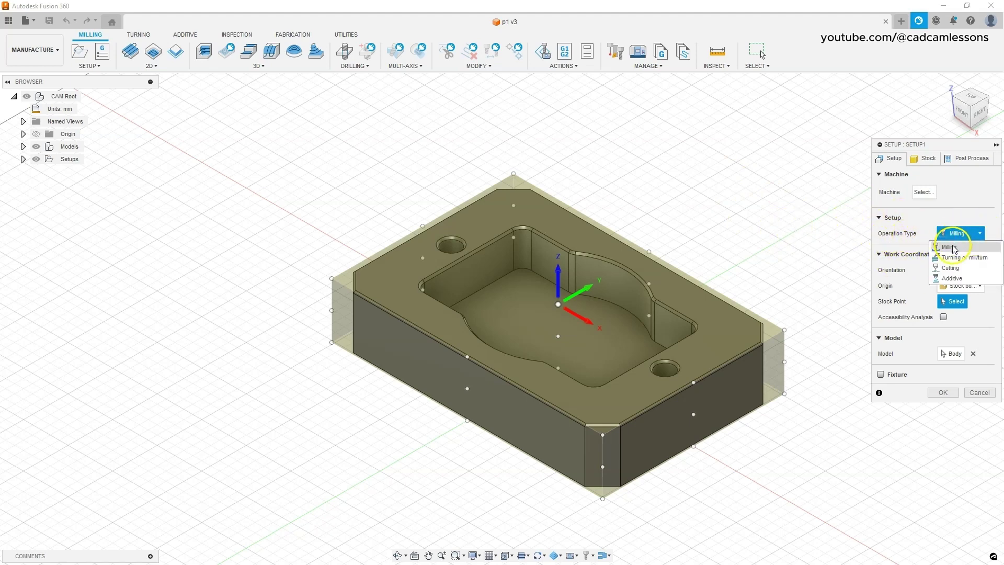
pyautogui.click(954, 235)
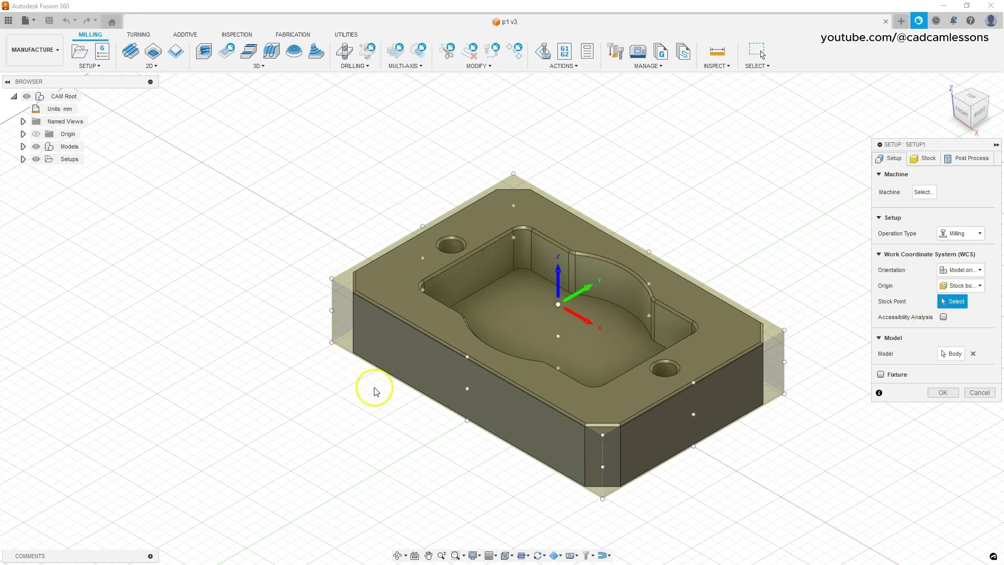
pyautogui.click(331, 278)
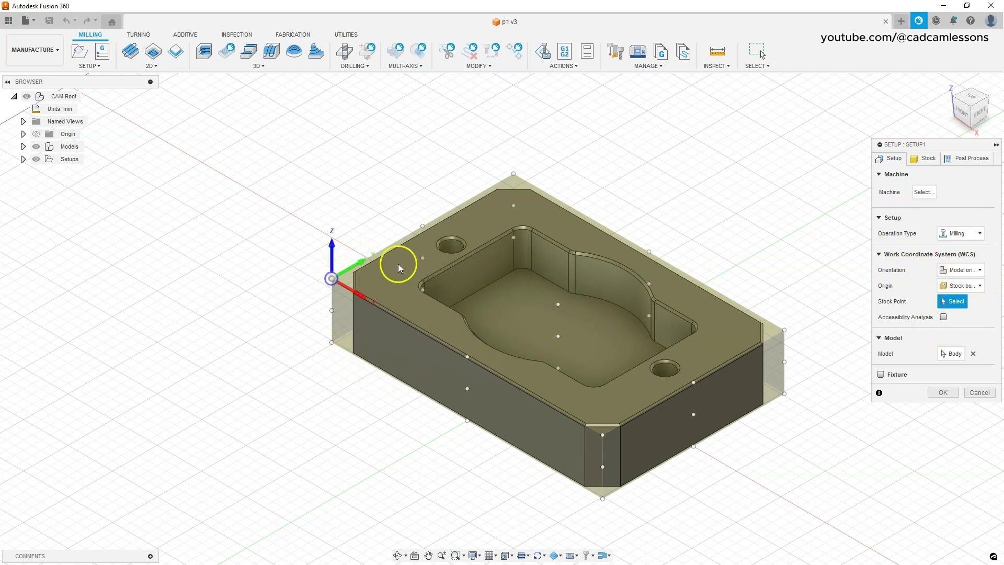
pyautogui.click(422, 226)
pyautogui.click(516, 172)
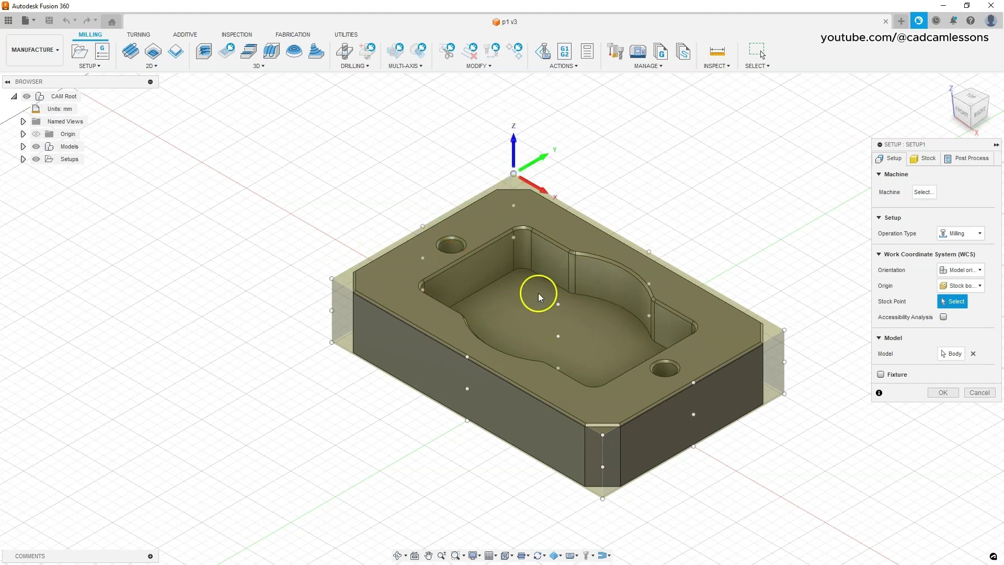
pyautogui.click(558, 305)
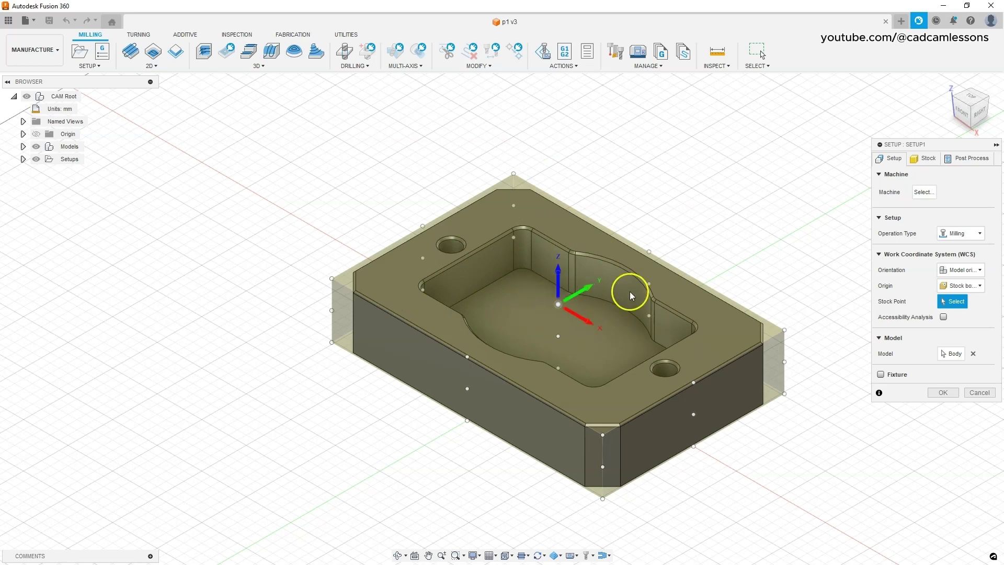
# Step: Confirm Model orientation and Stock box point as the WCS origin settings
pyautogui.click(976, 270)
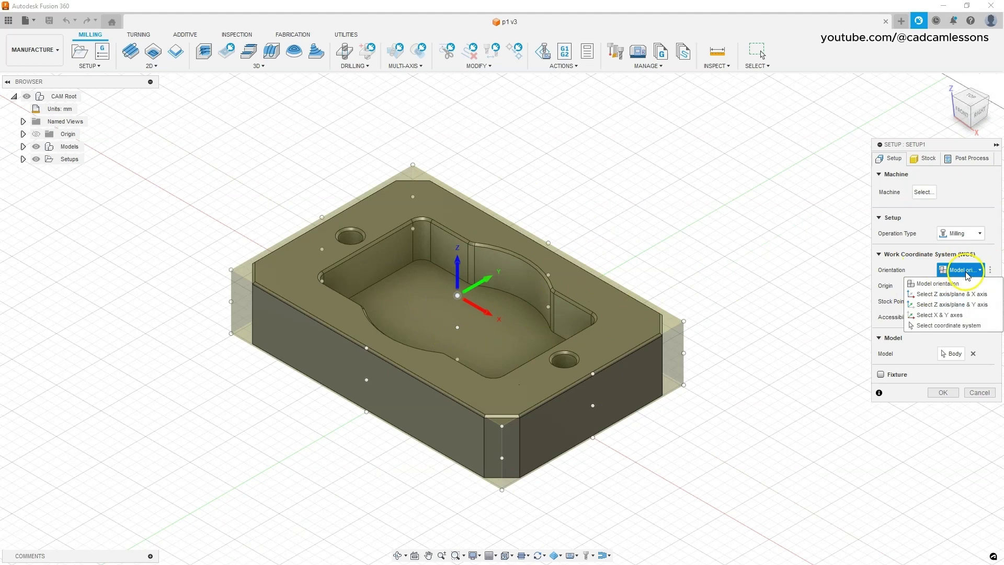
pyautogui.click(939, 284)
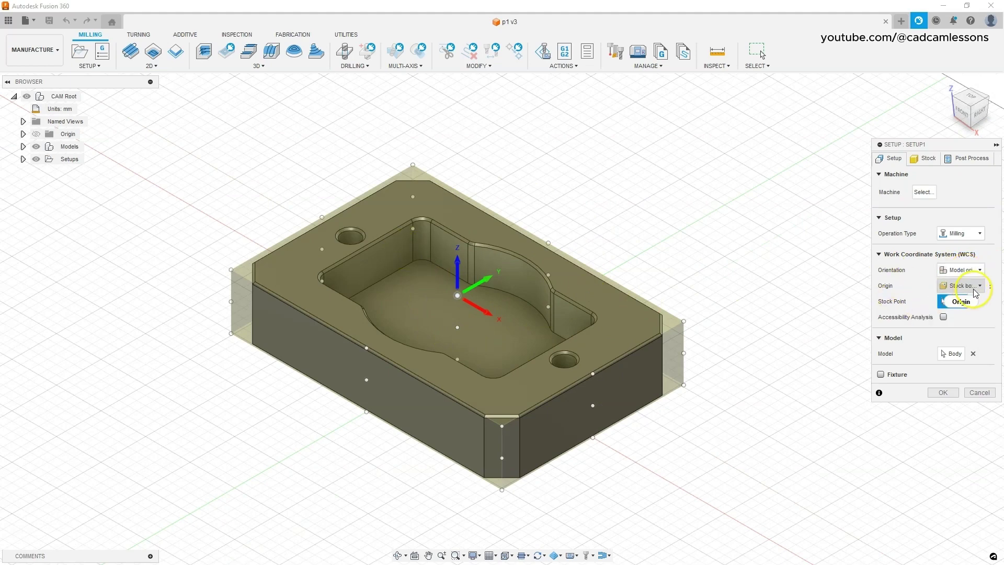
pyautogui.click(976, 286)
pyautogui.click(974, 289)
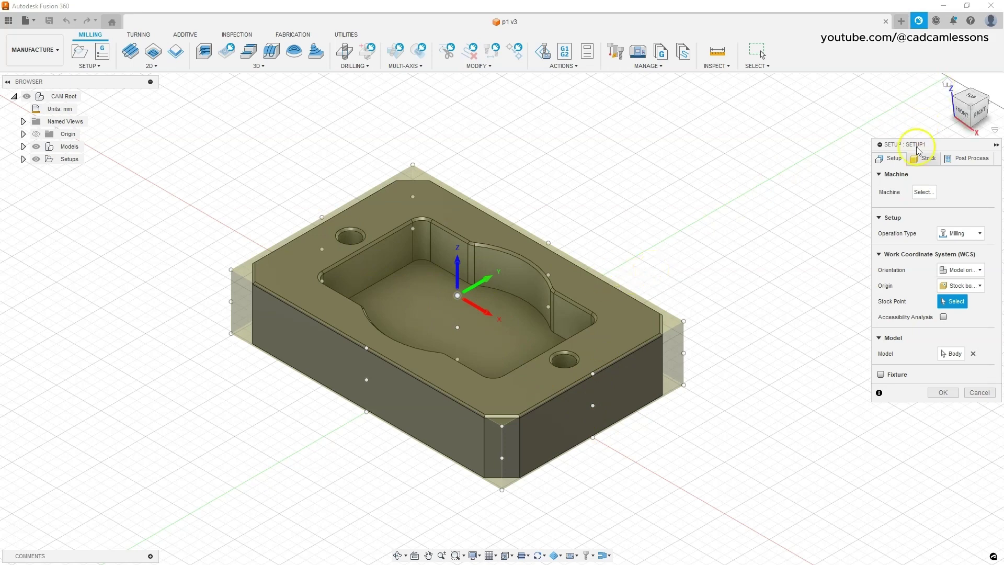
# Step: On the Stock tab, try Fixed size box, then settle on Relative size box at 152 × 102 × 31 mm
pyautogui.click(927, 159)
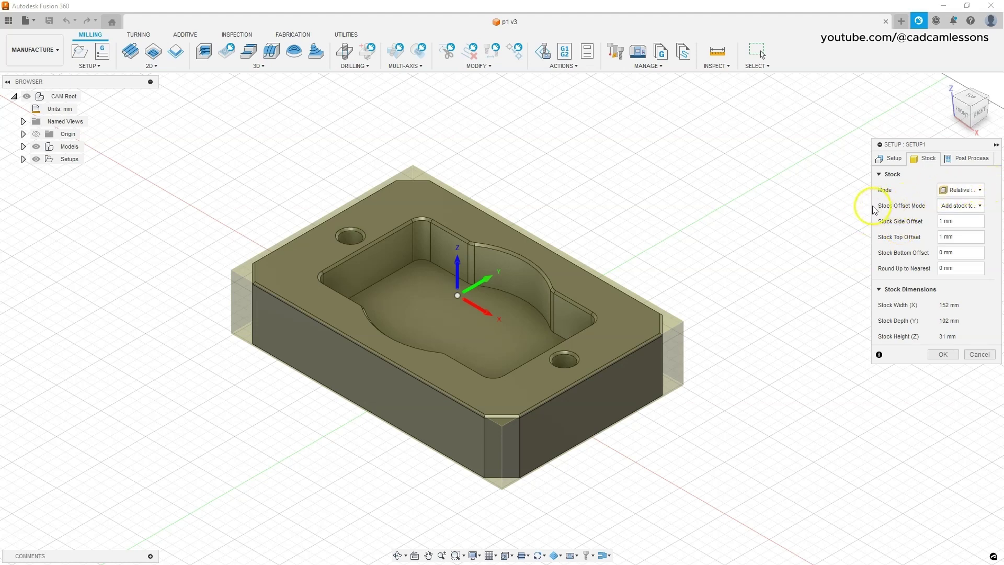
pyautogui.moveTo(874, 210); pyautogui.dragTo(817, 208)
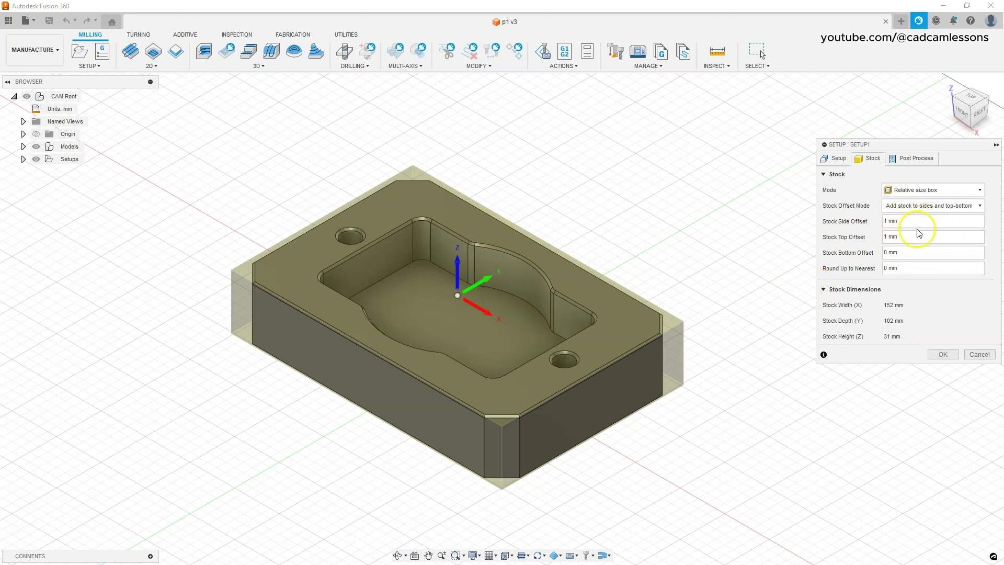
pyautogui.click(936, 191)
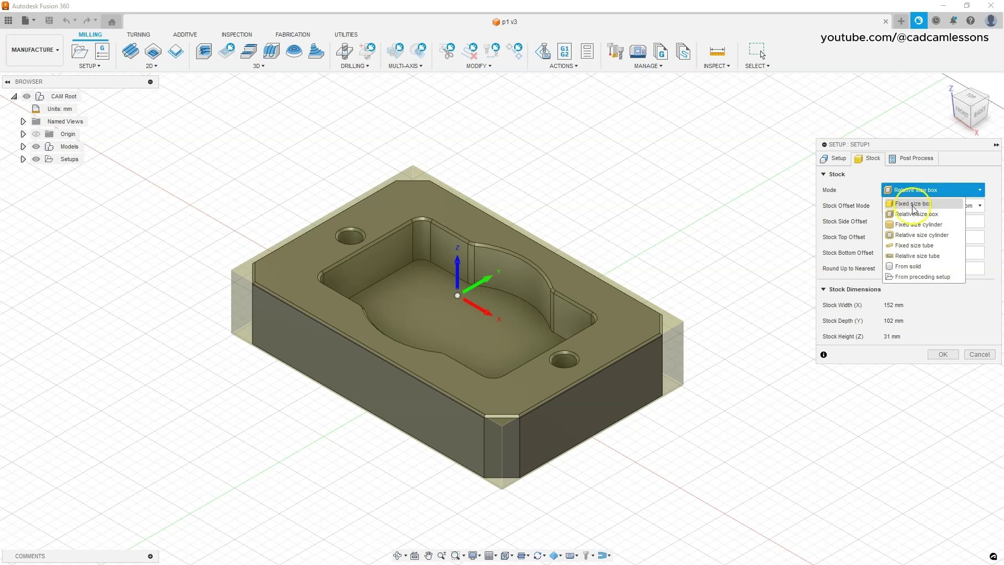
pyautogui.click(931, 204)
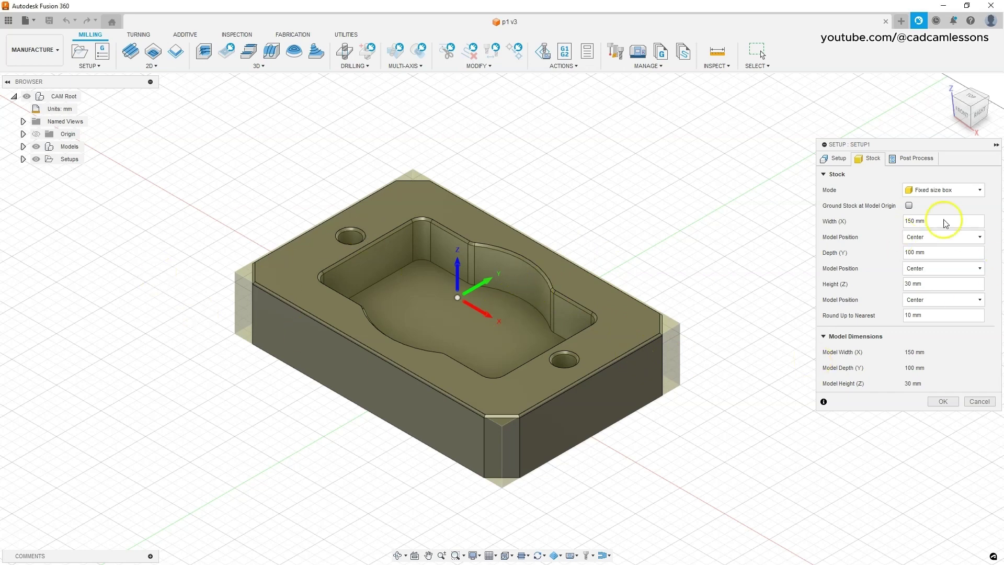
pyautogui.click(940, 189)
pyautogui.click(939, 214)
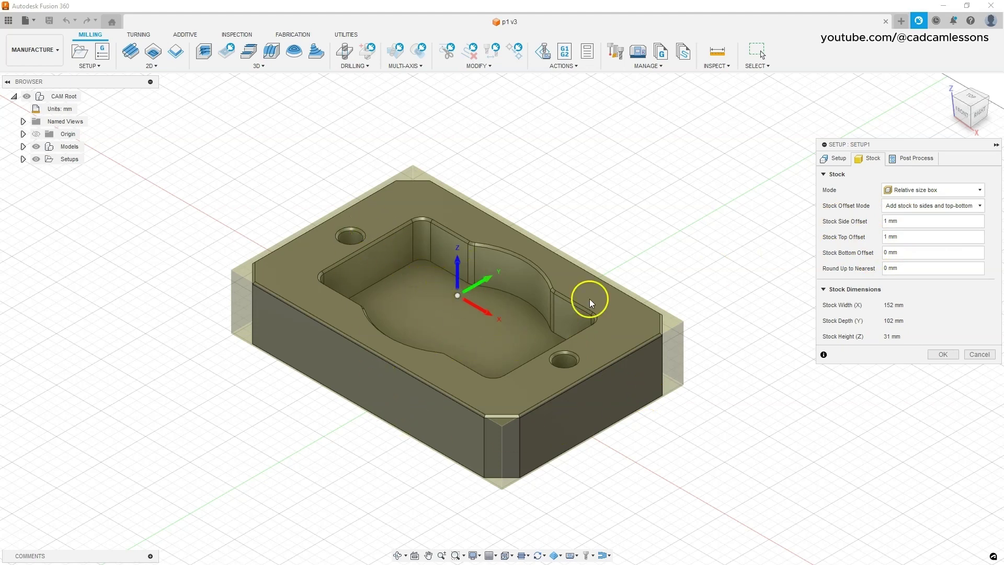
# Step: Set the Post Process WCS offset to 0 for program 1001, then return to the Setup tab
pyautogui.click(920, 159)
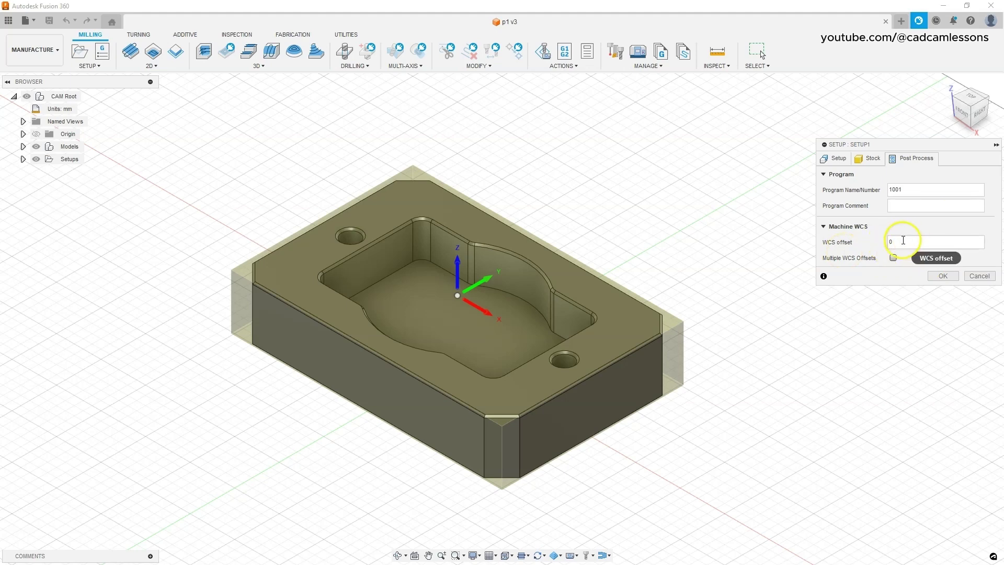
pyautogui.doubleClick(888, 242)
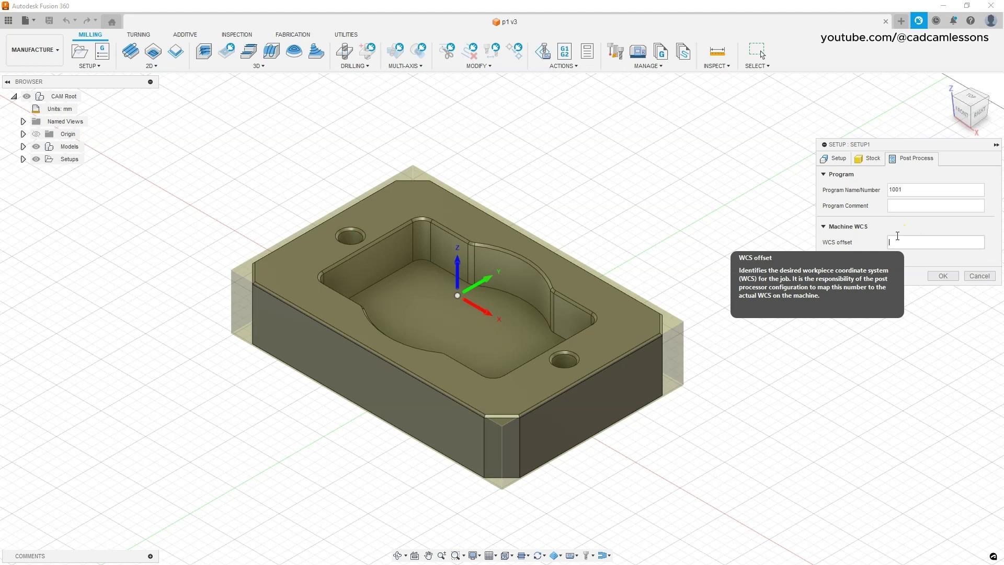
pyautogui.click(898, 239)
pyautogui.write('0')
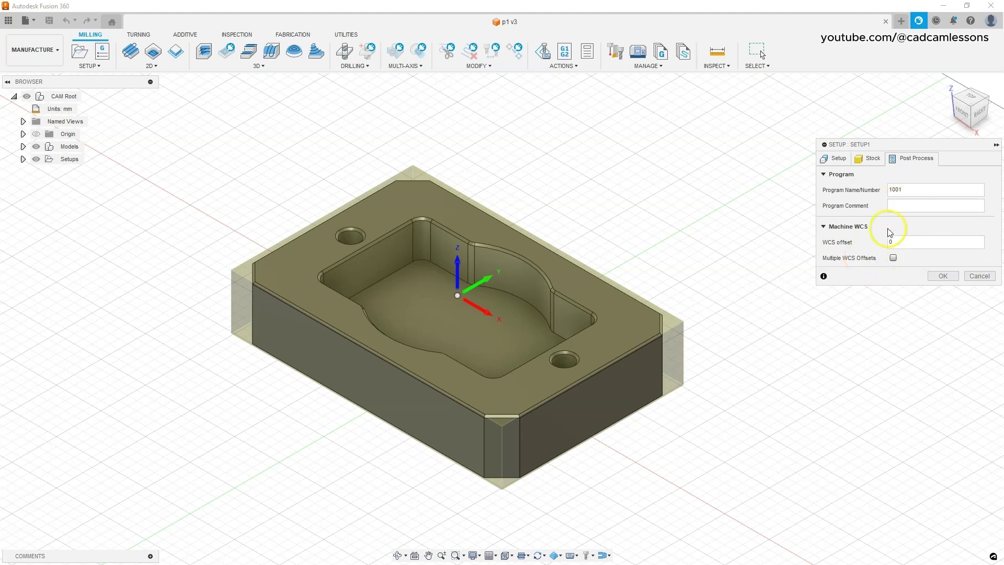
pyautogui.click(838, 159)
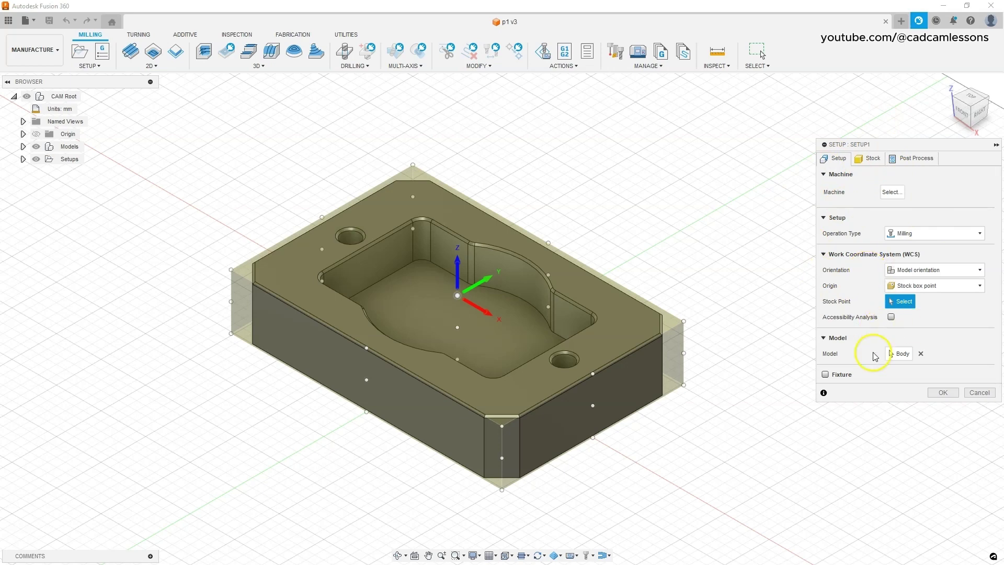
# Step: Confirm Setup1 with OK so it is listed under Setups, and bring up the File menu
pyautogui.click(937, 393)
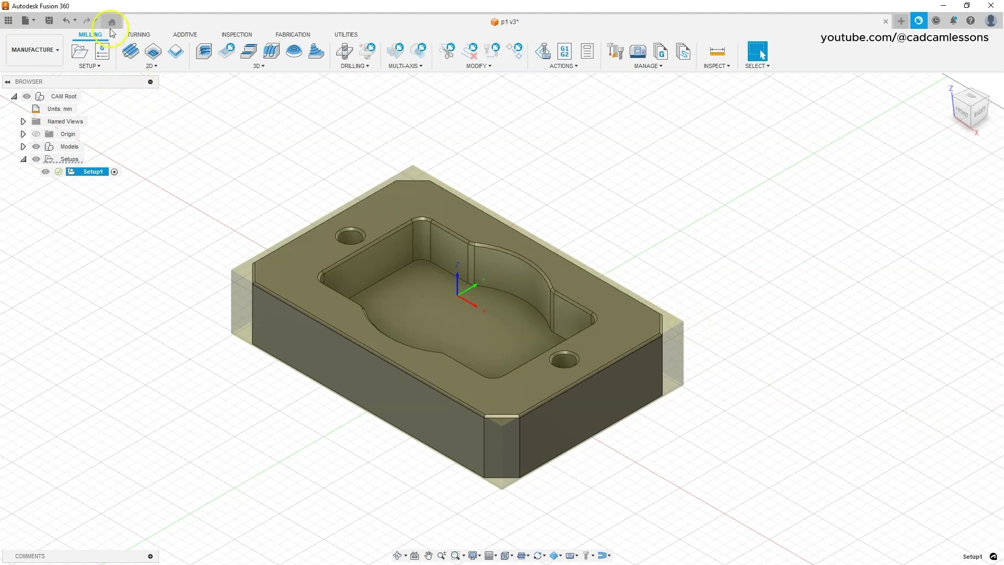
pyautogui.click(36, 23)
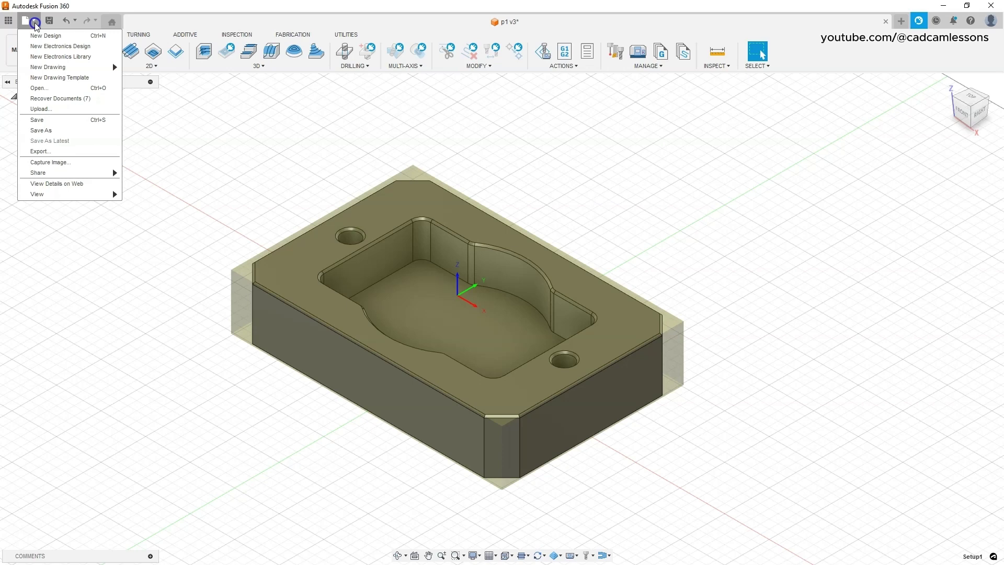
# Step: Save the document as 'p1-CAM' in the Fusion 360 Training location
pyautogui.click(51, 135)
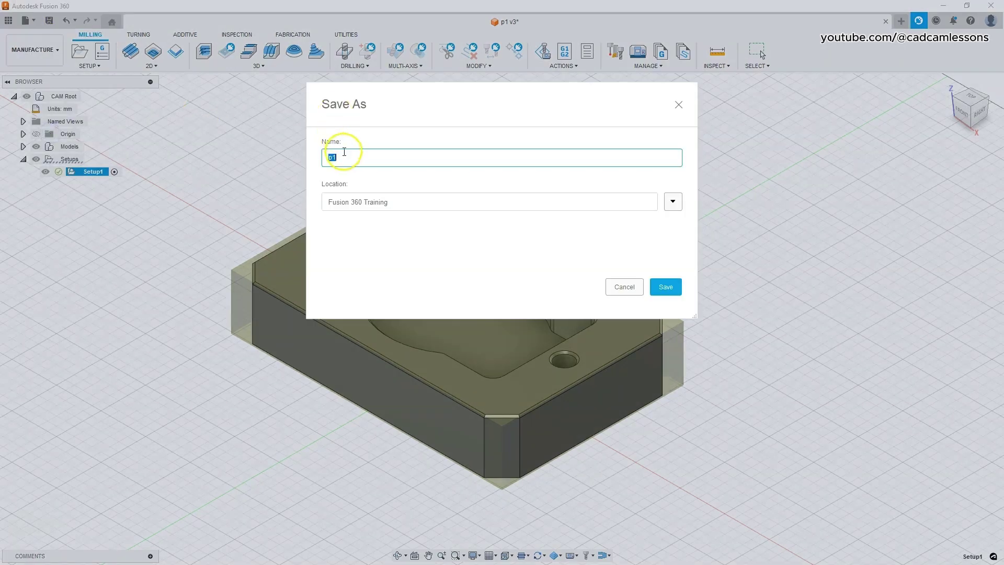
pyautogui.click(344, 151)
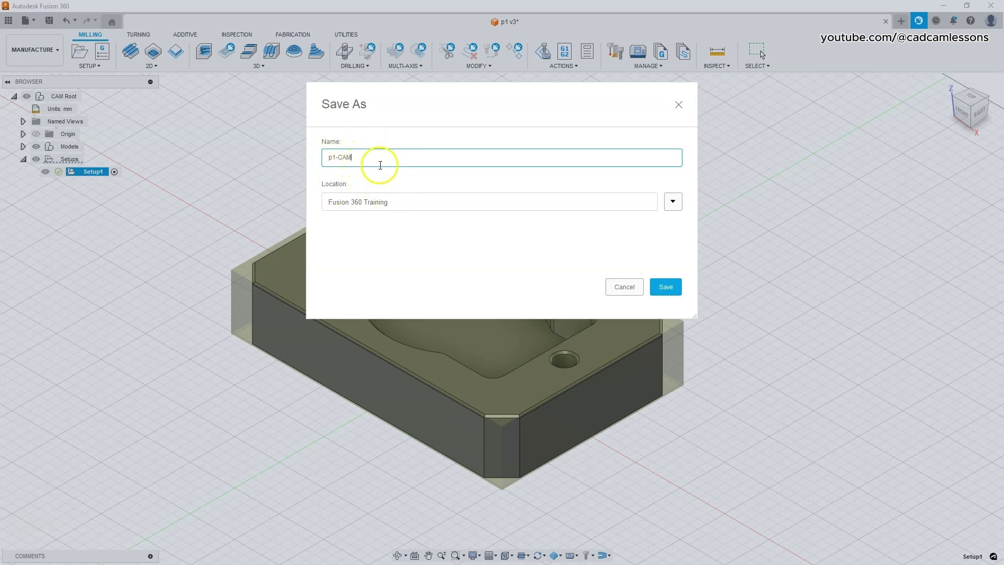
pyautogui.click(672, 285)
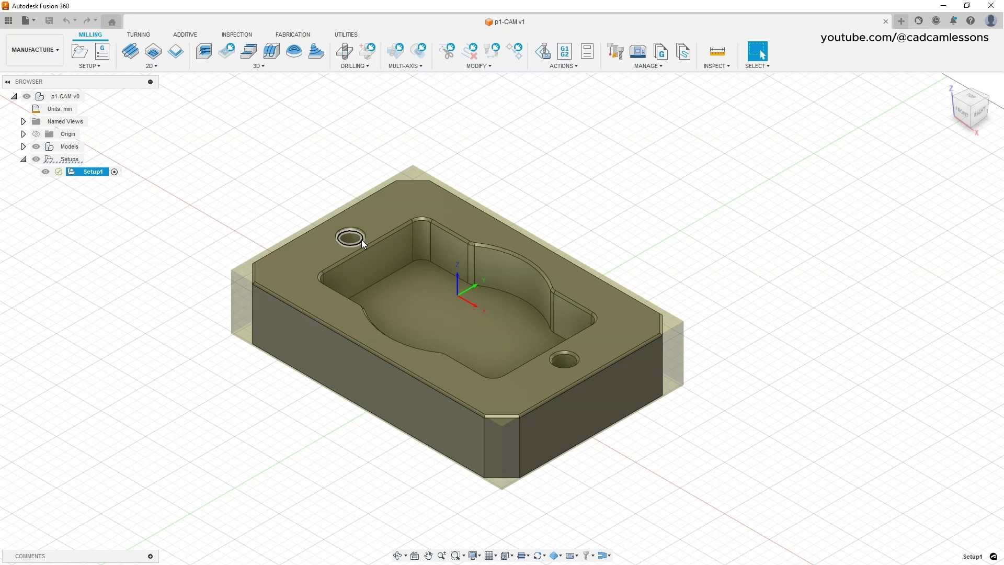
pyautogui.click(568, 265)
pyautogui.click(491, 335)
pyautogui.click(477, 295)
pyautogui.click(452, 305)
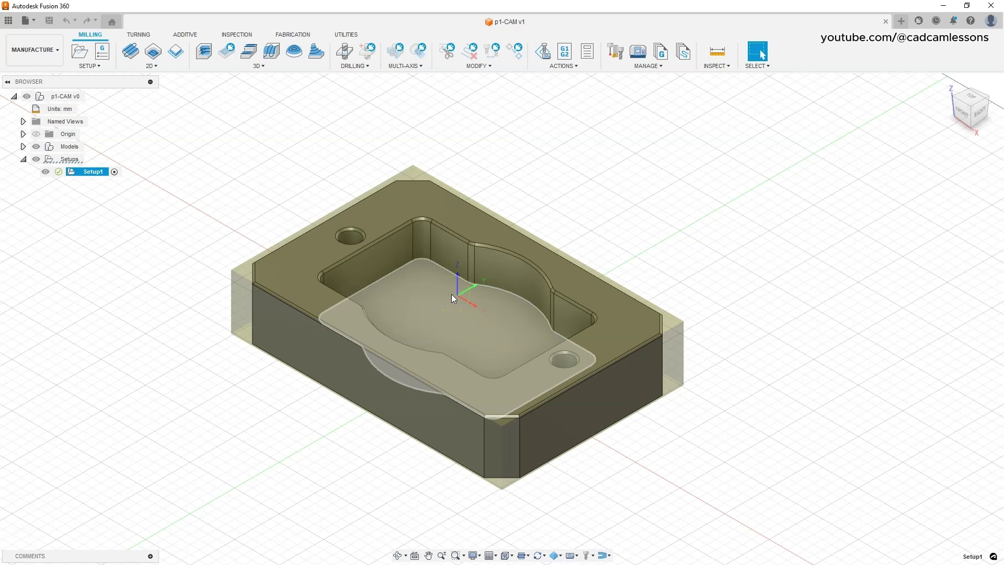
pyautogui.click(441, 249)
pyautogui.click(442, 313)
pyautogui.click(446, 335)
pyautogui.click(448, 297)
pyautogui.click(465, 296)
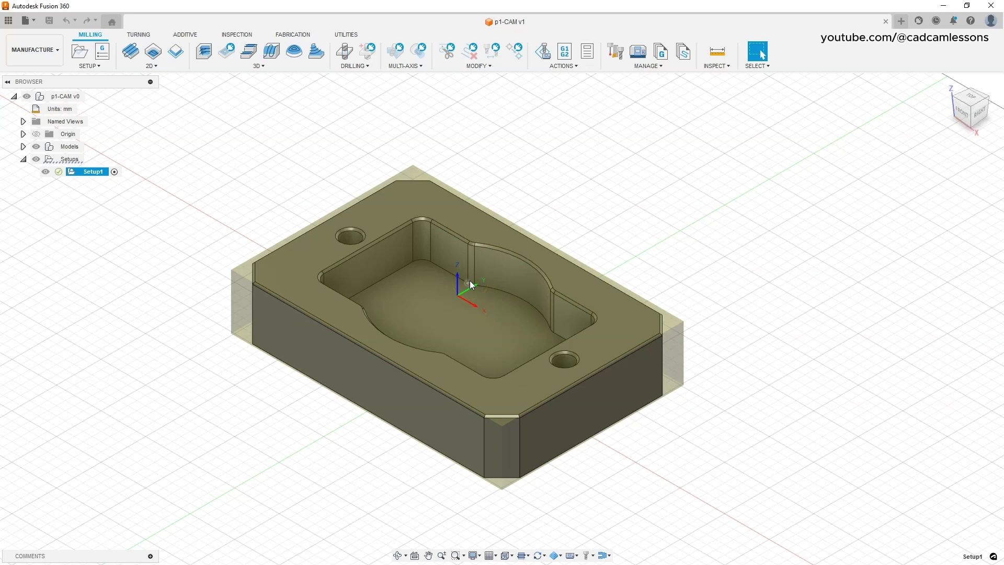
pyautogui.moveTo(470, 280); pyautogui.dragTo(447, 247)
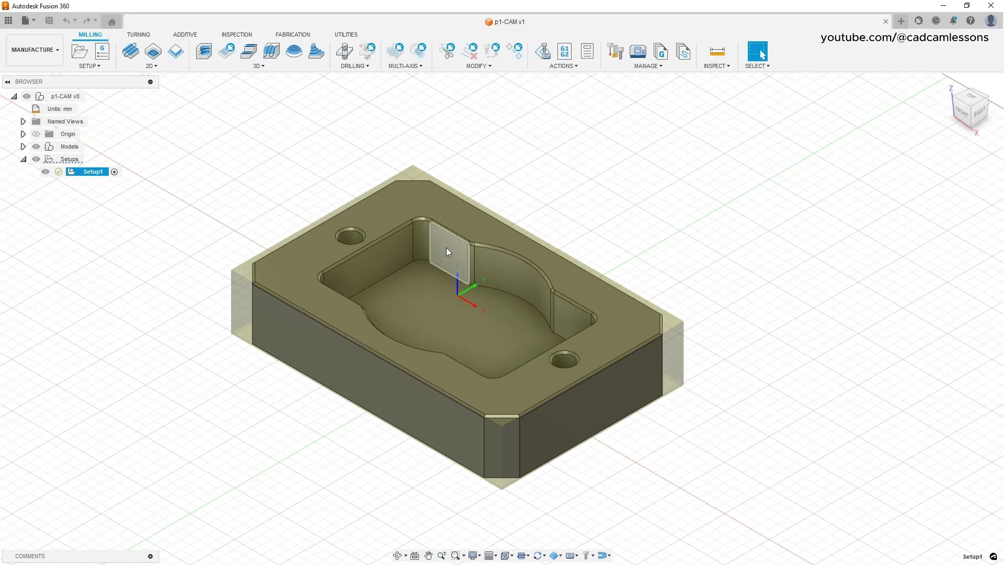
pyautogui.click(447, 247)
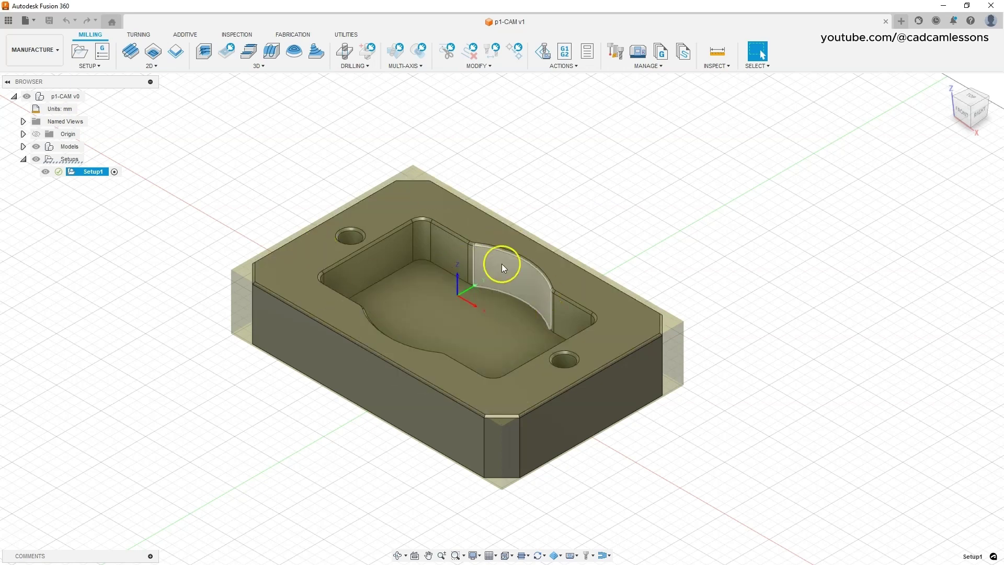